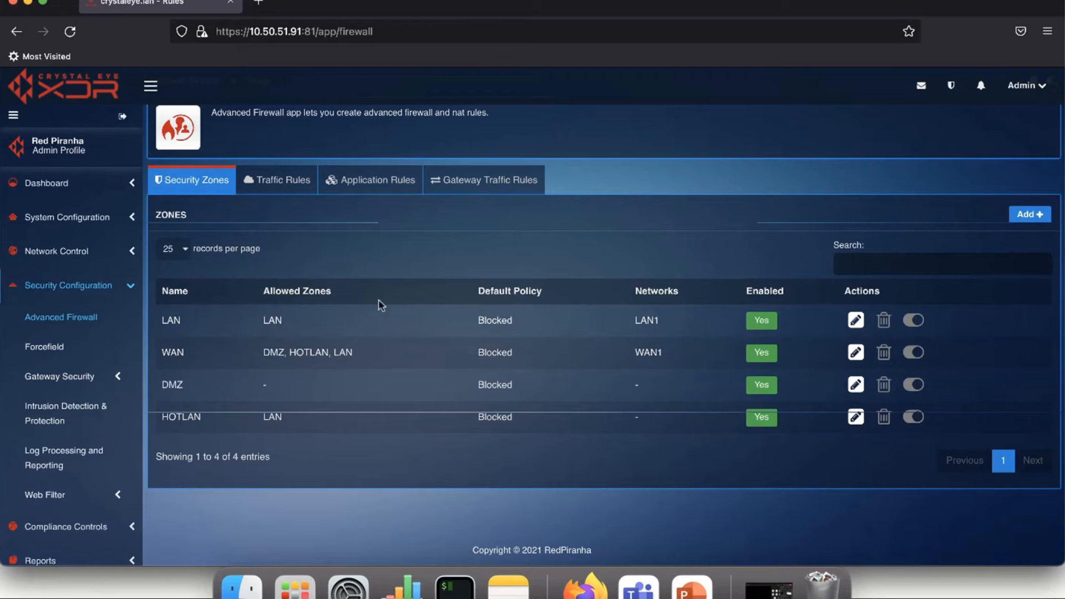
Start a new security zone named test_zone with the description Test Zone
left_click(1026, 216)
left_click(1024, 215)
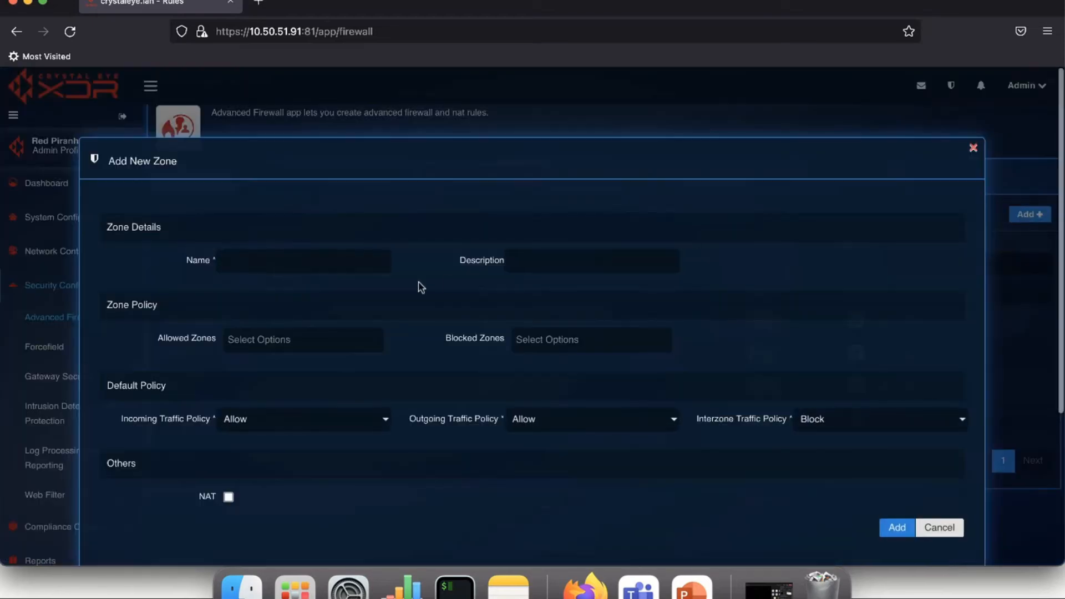
left_click(292, 259)
type("test")
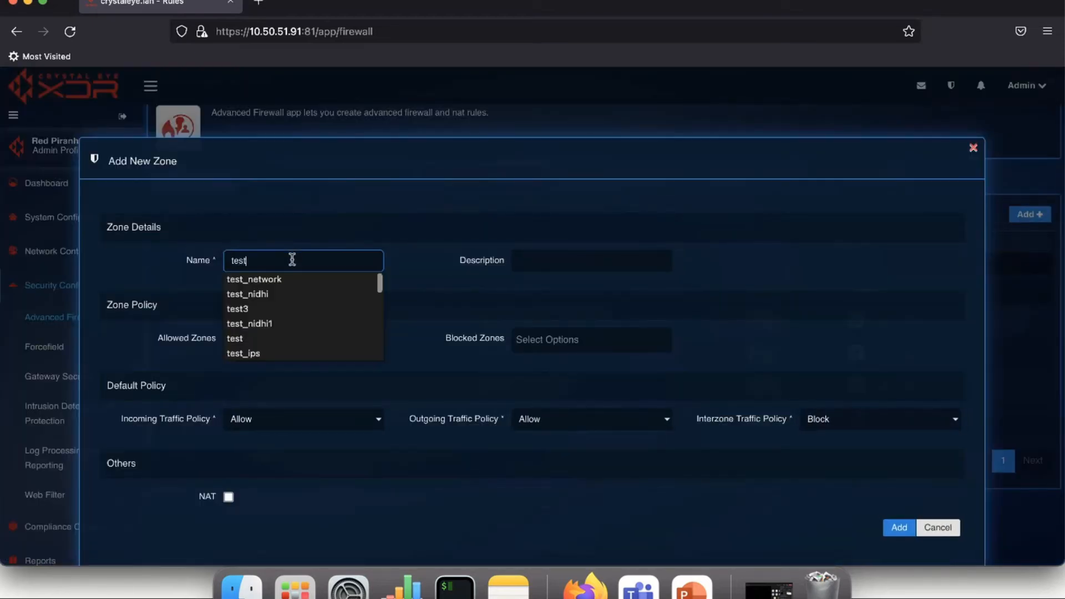
type(" zon")
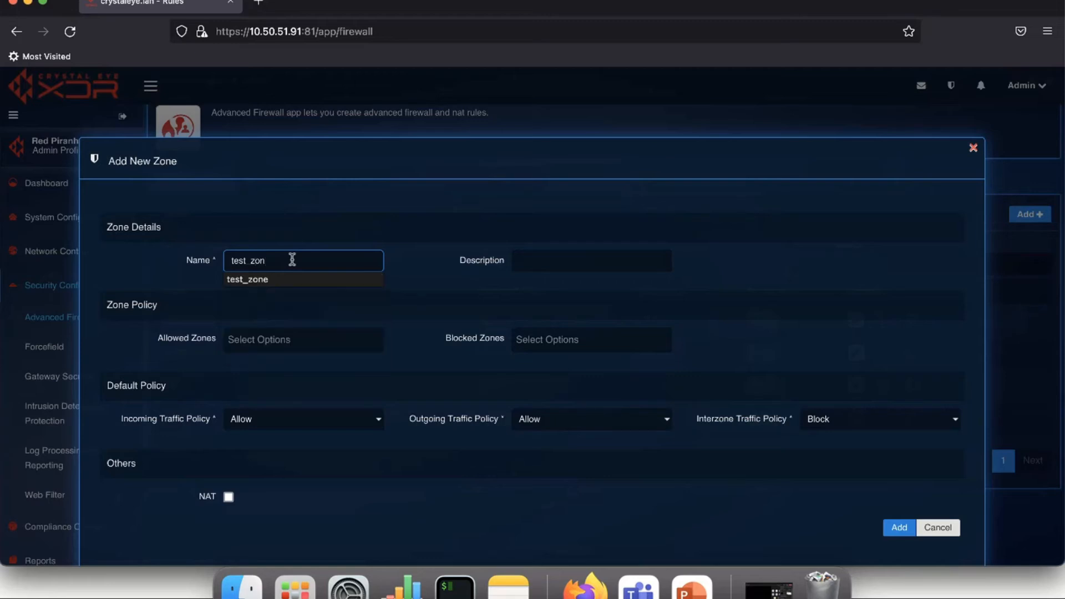
type("e")
key("Tab")
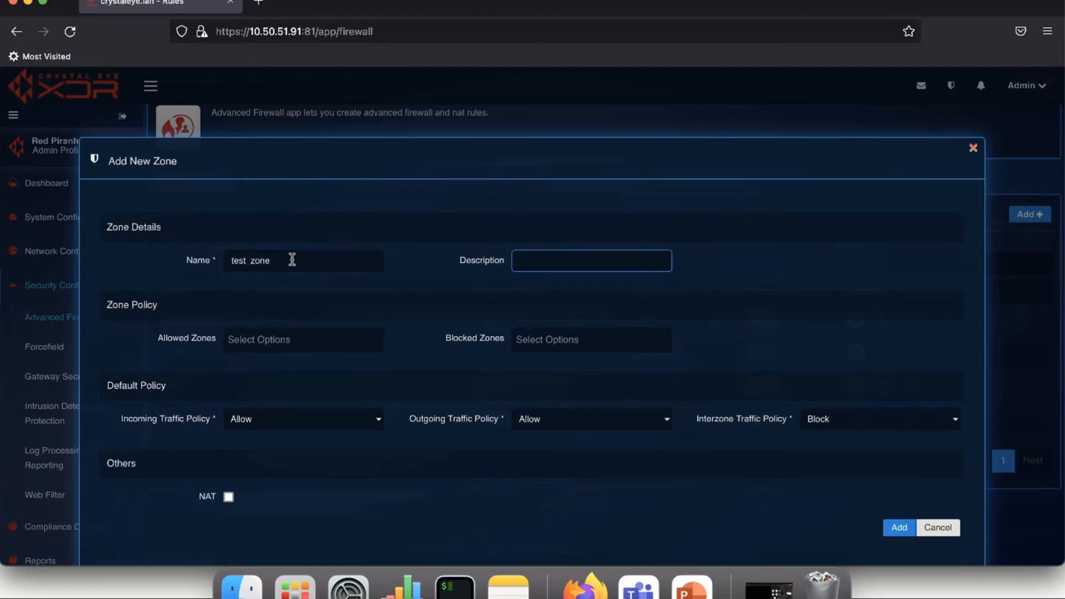
type("Test Zone")
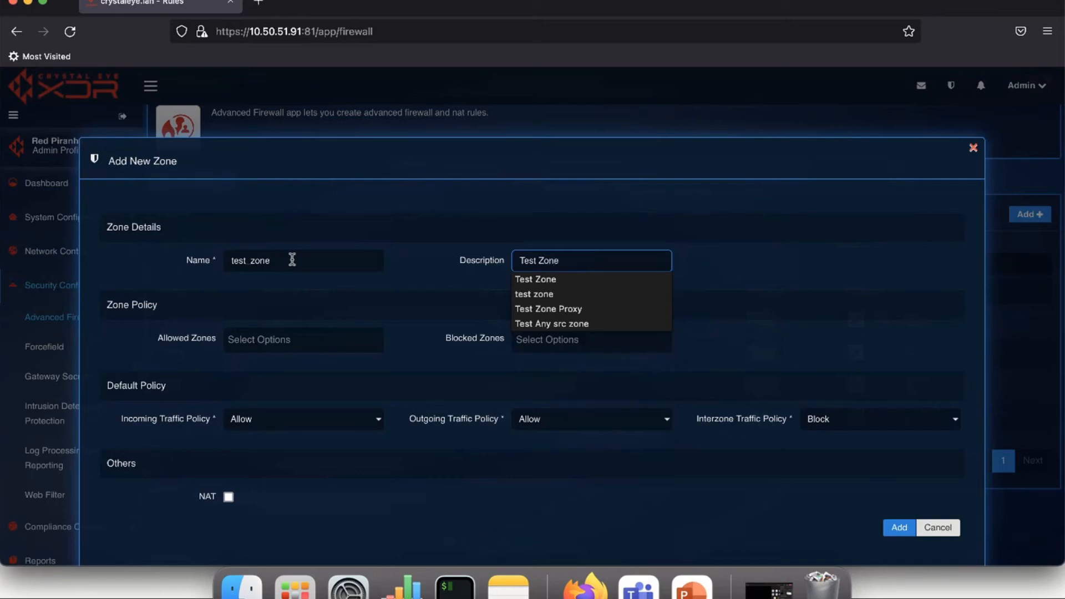
Set the new zone's incoming traffic policy to Block and its interzone traffic policy to Allow
left_click(300, 340)
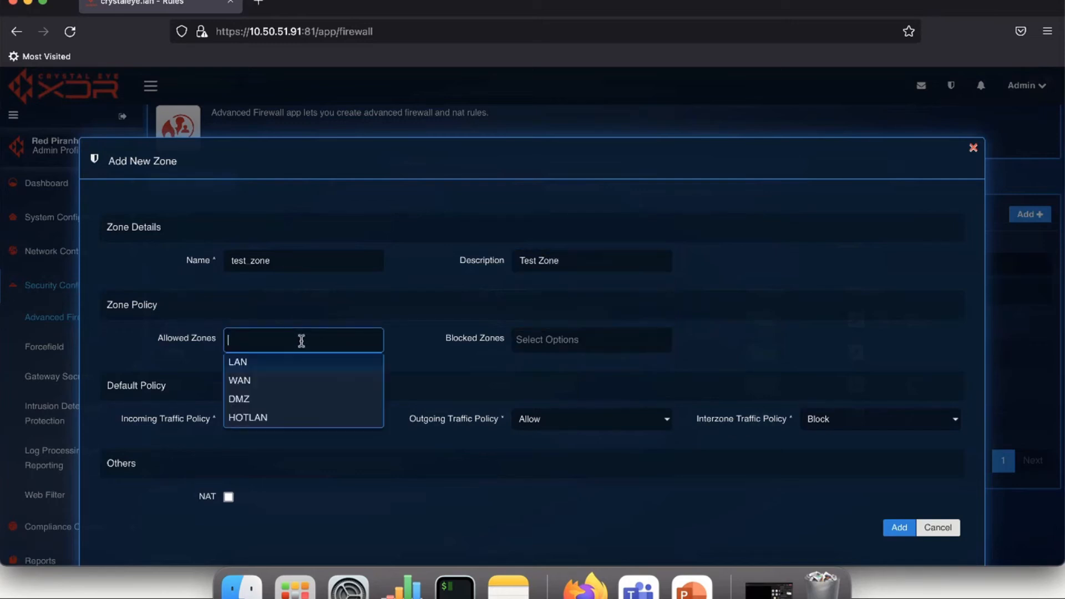
left_click(410, 328)
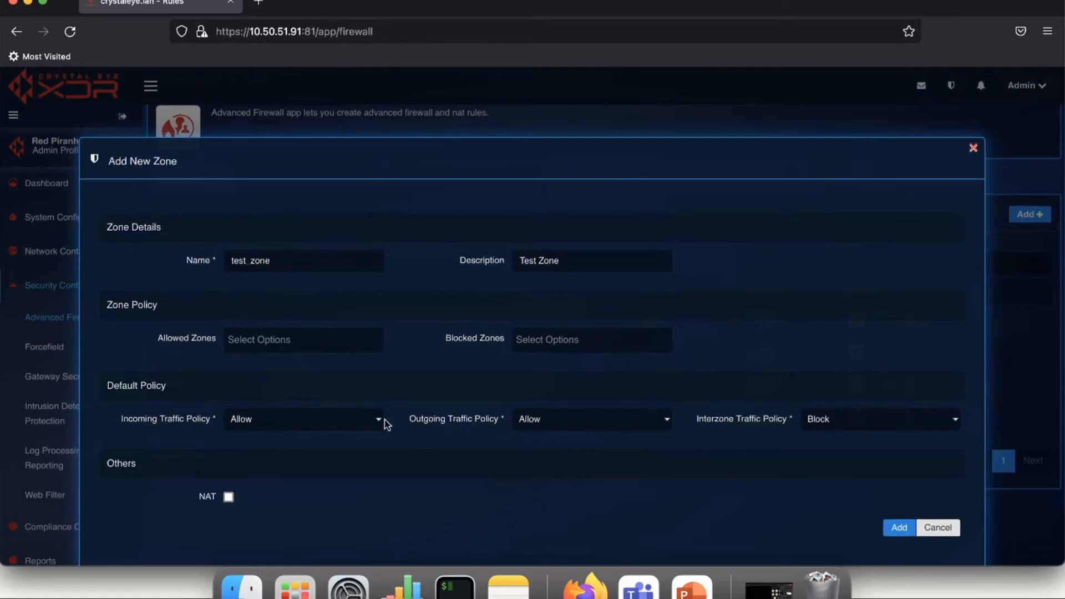
left_click(355, 426)
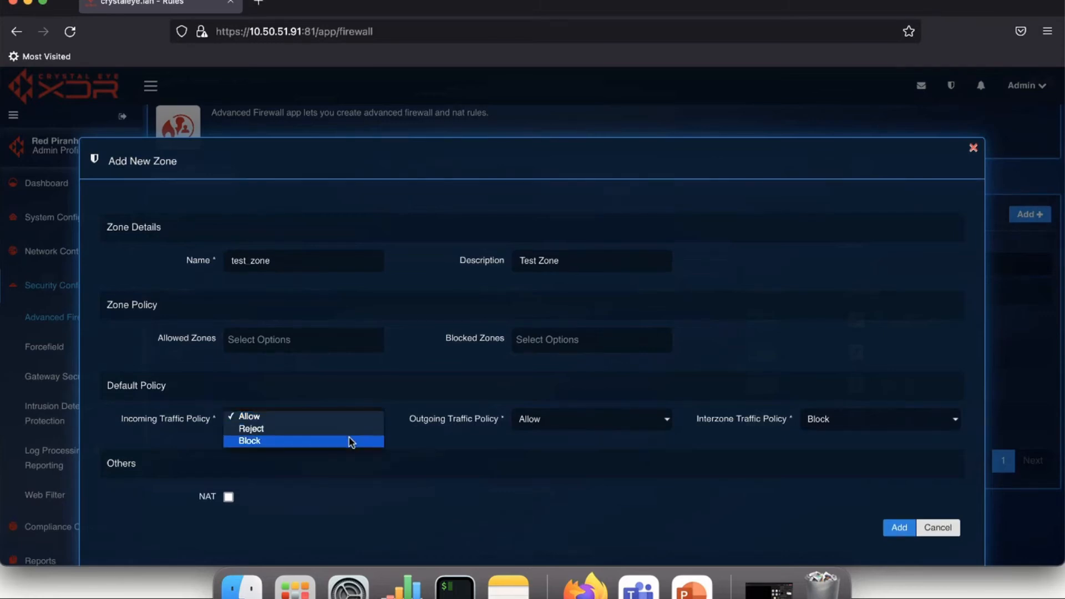
left_click(349, 441)
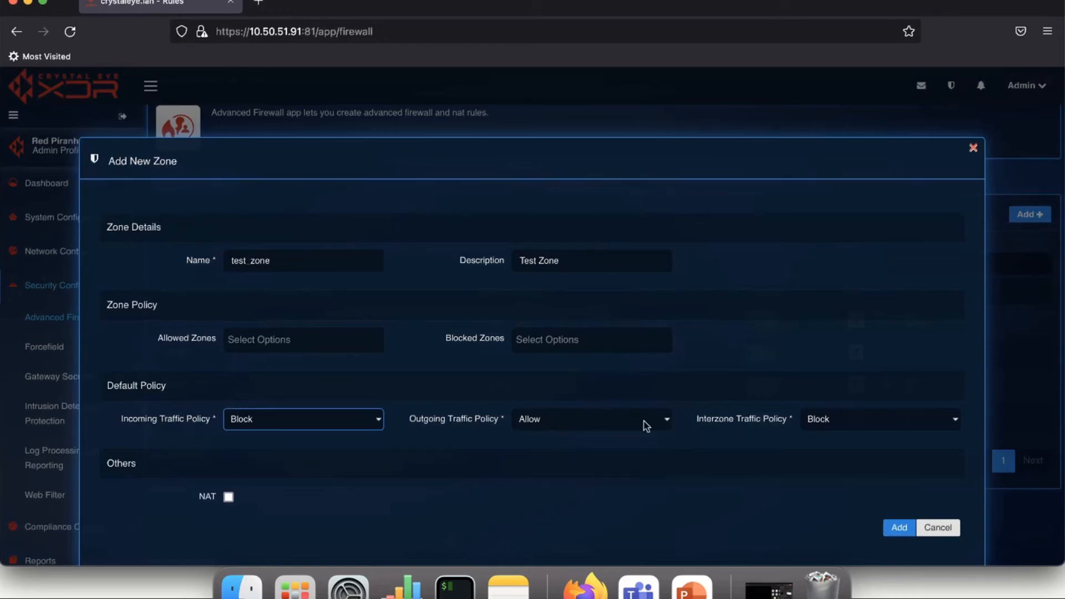
left_click(930, 425)
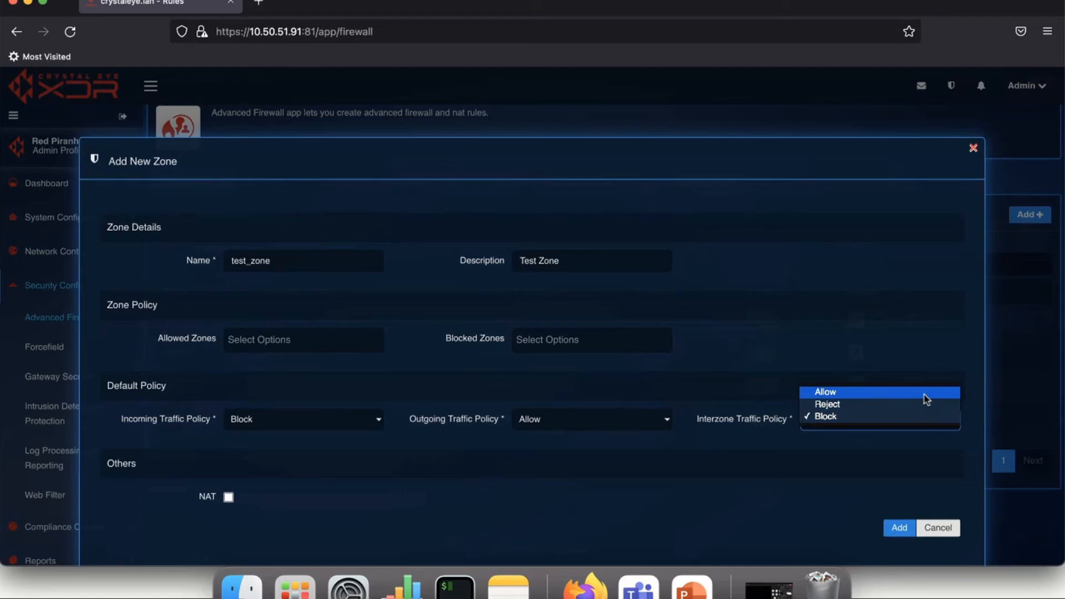
left_click(927, 394)
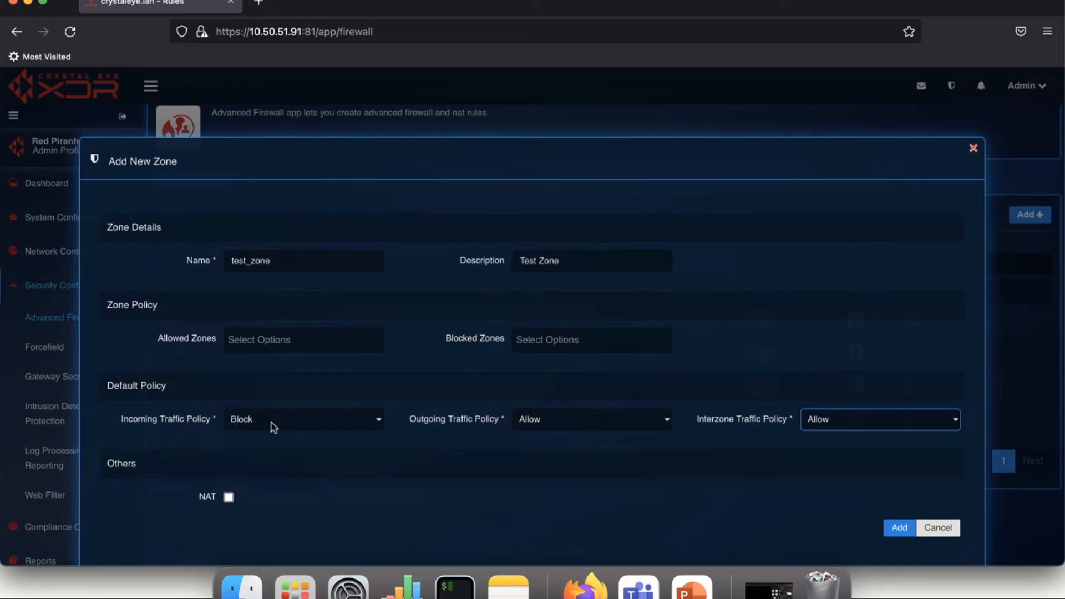
Set the new zone's incoming traffic policy back to Allow
left_click(292, 420)
left_click(294, 396)
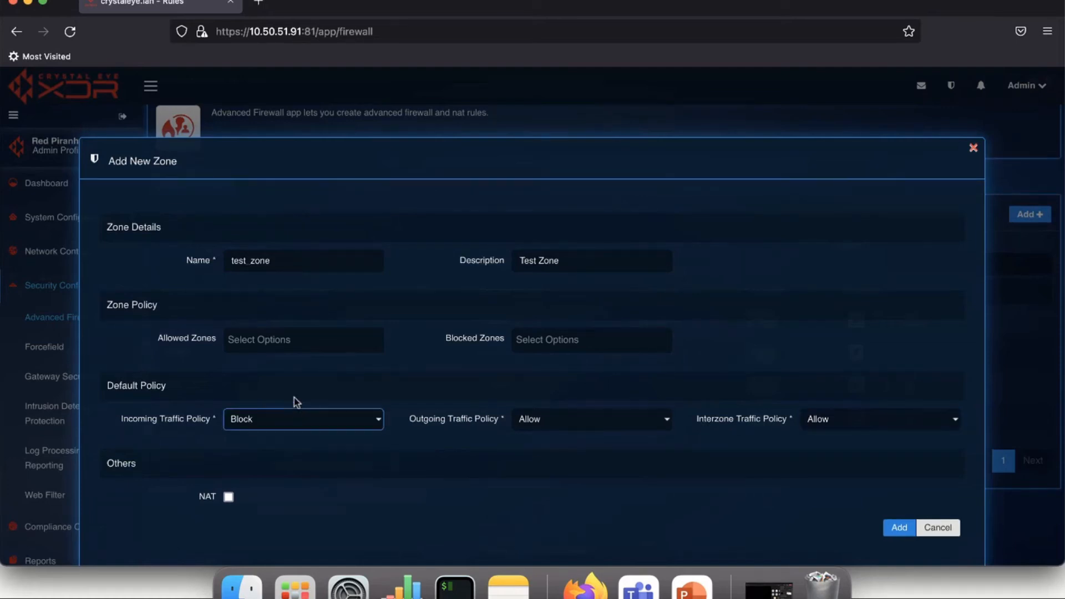
left_click(290, 421)
left_click(290, 392)
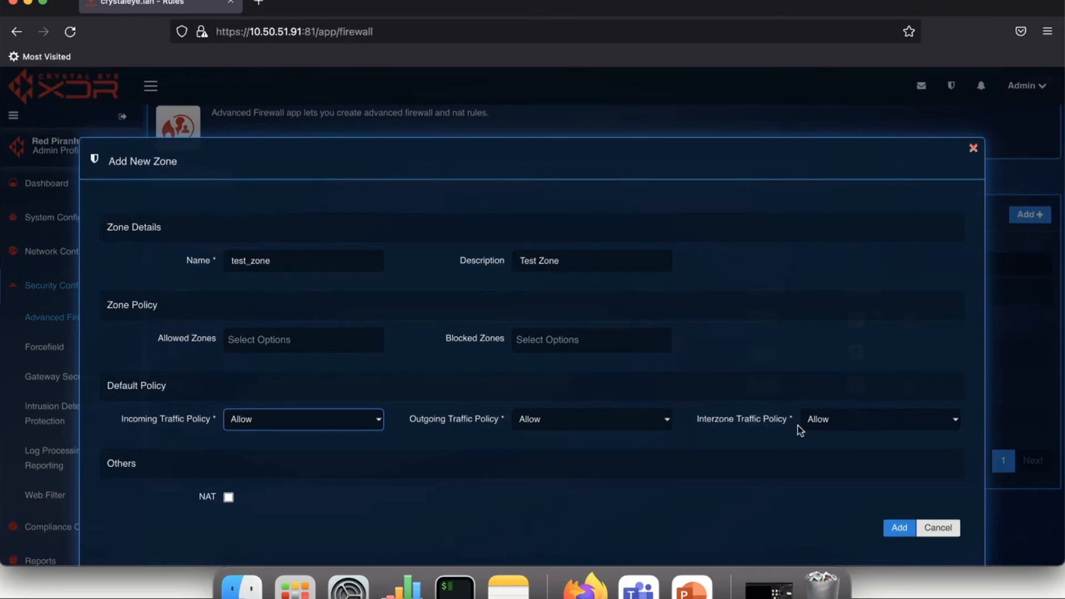
Try adding HOTLAN and DMZ to the new zone's blocked zones, and remove both again
left_click(571, 339)
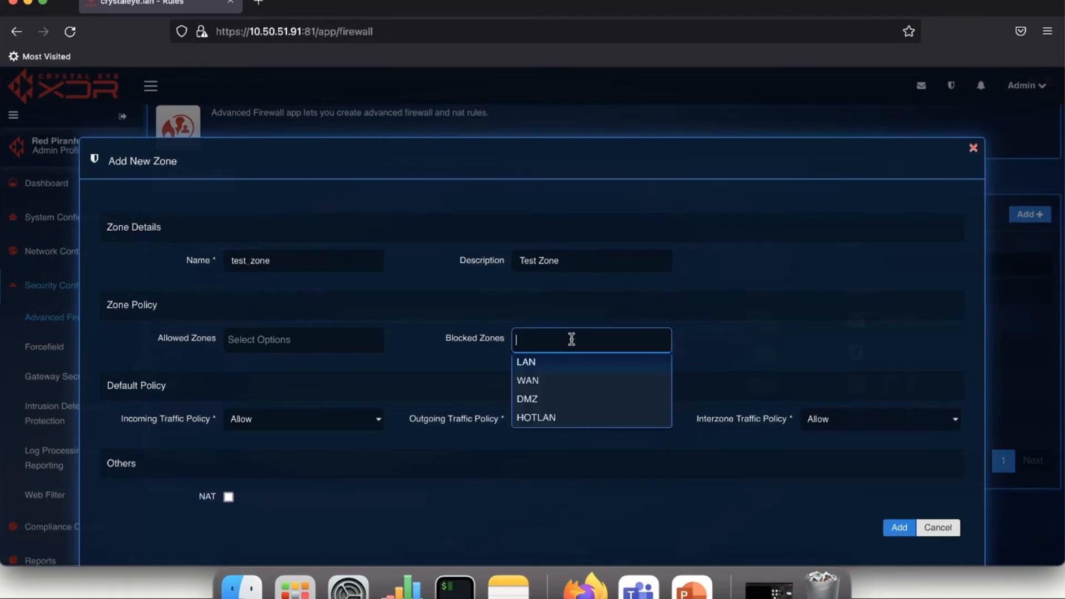
left_click(773, 361)
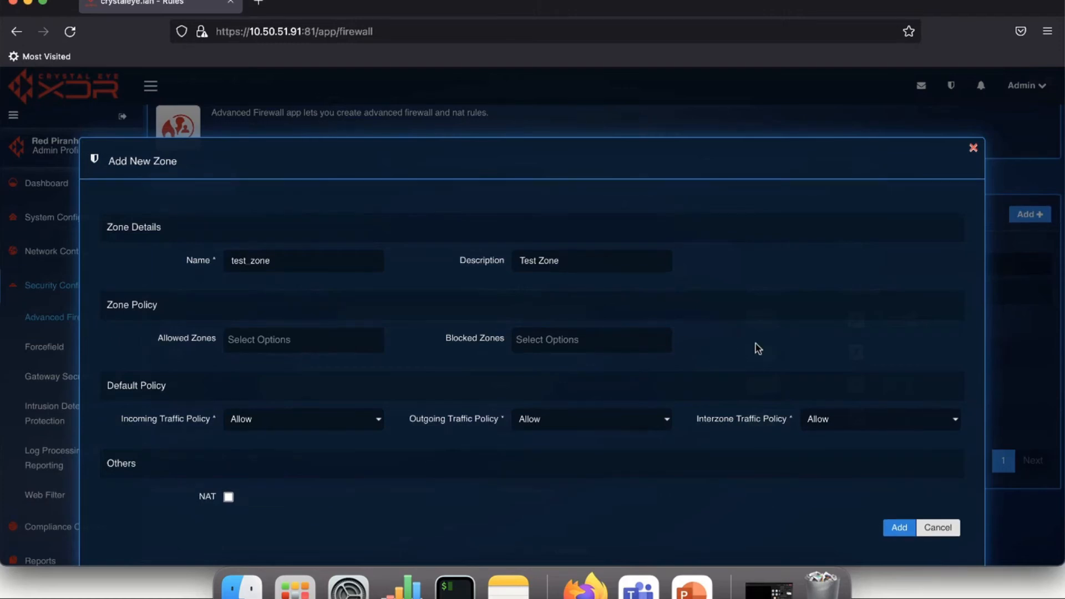
left_click(619, 339)
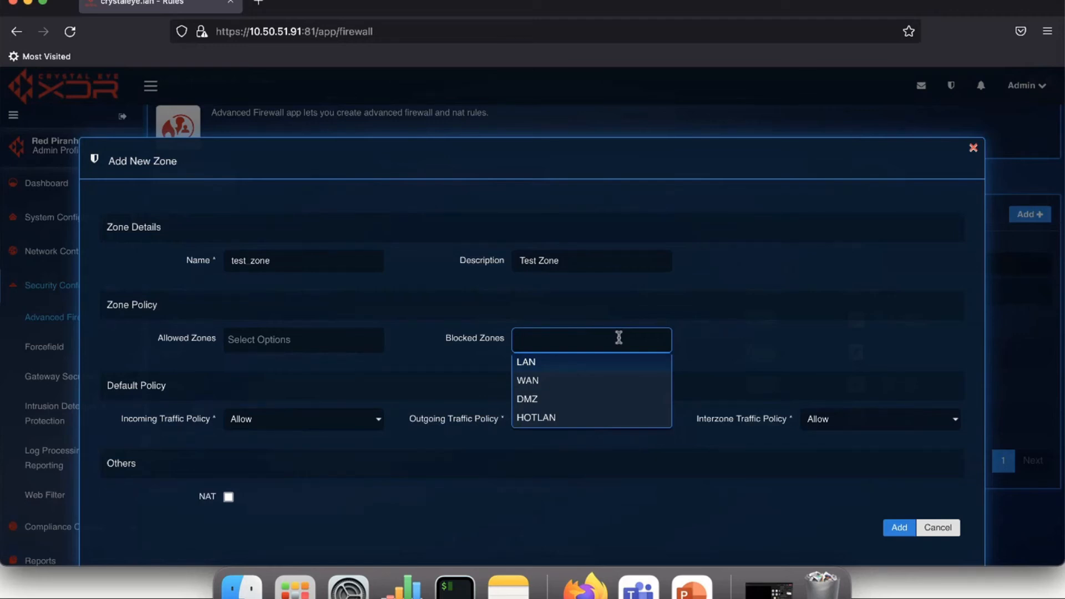
left_click(589, 417)
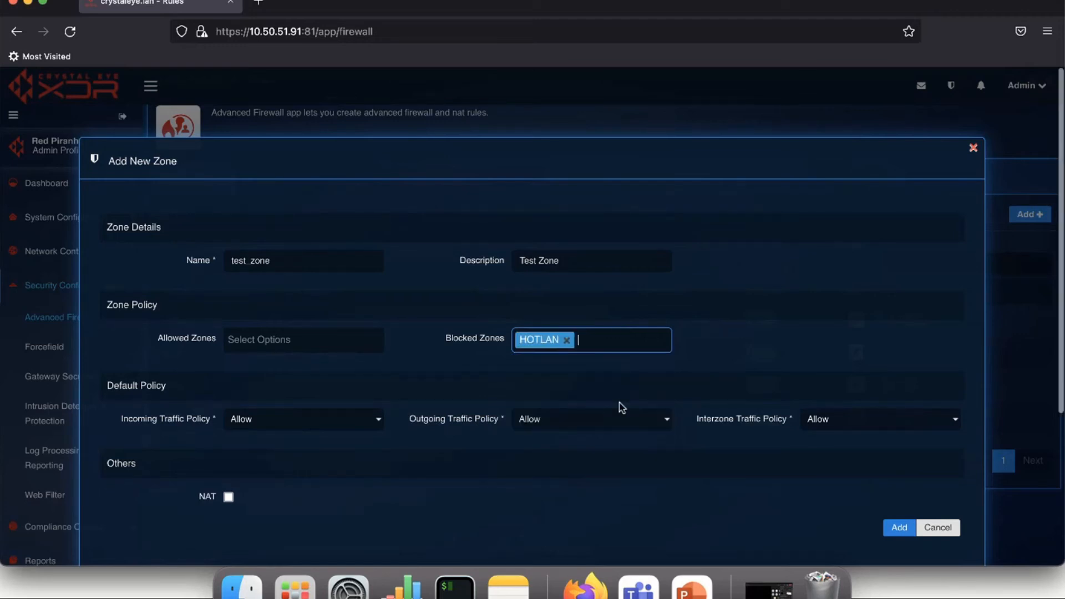
left_click(626, 345)
left_click(584, 402)
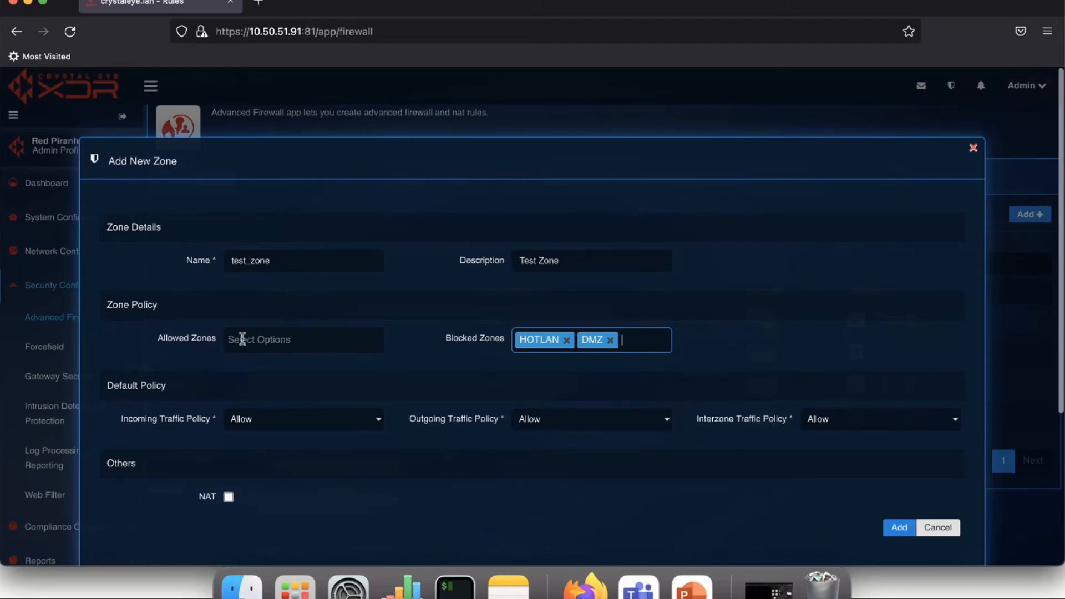
left_click(610, 340)
left_click(566, 340)
Set the new zone's interzone traffic policy to Block and add LAN to its allowed zones
left_click(859, 425)
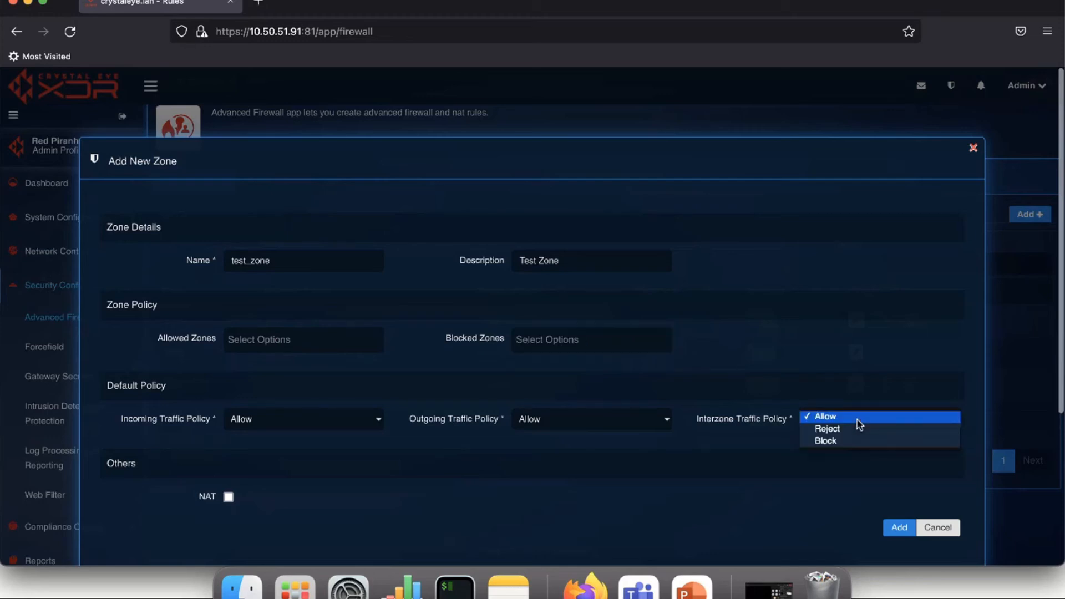
left_click(859, 423)
left_click(856, 421)
left_click(805, 440)
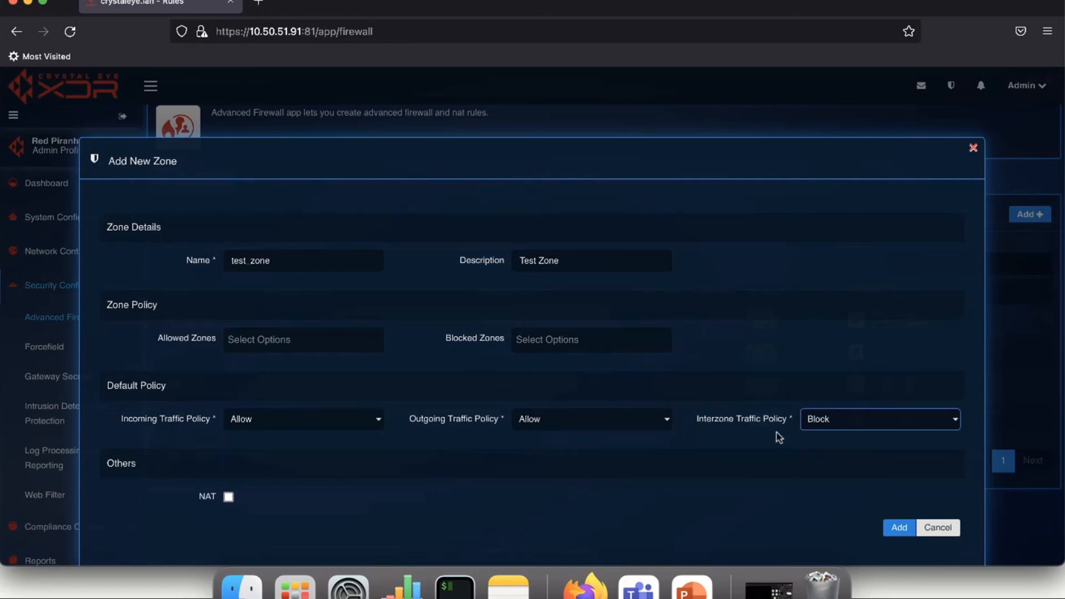
left_click(284, 344)
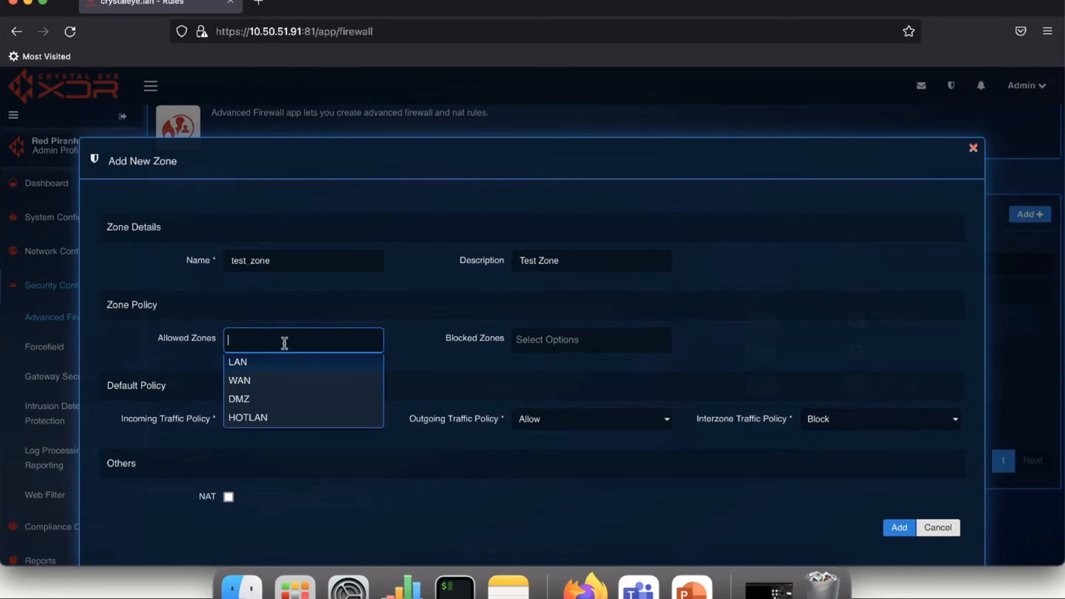
left_click(257, 366)
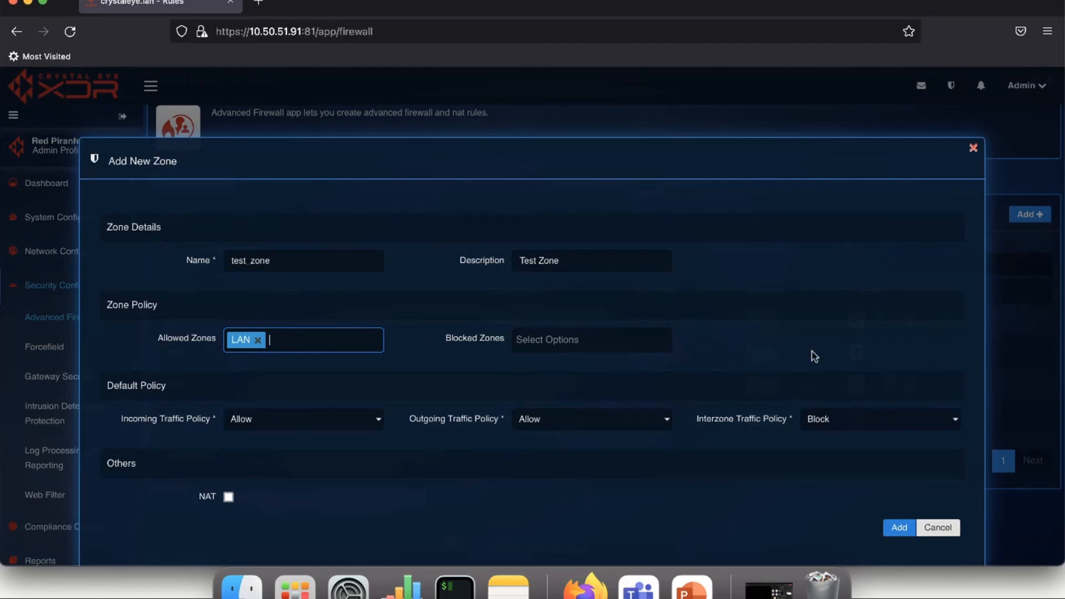
Set the interzone traffic policy to Allow and add DMZ and HOTLAN to the blocked zones
left_click(883, 420)
left_click(882, 393)
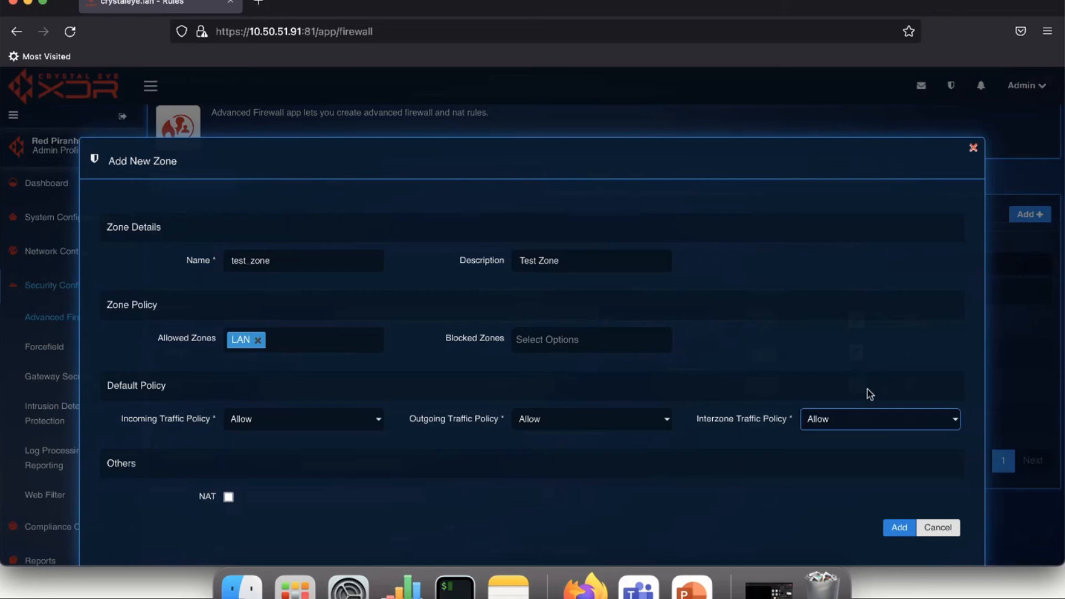
left_click(585, 342)
left_click(562, 397)
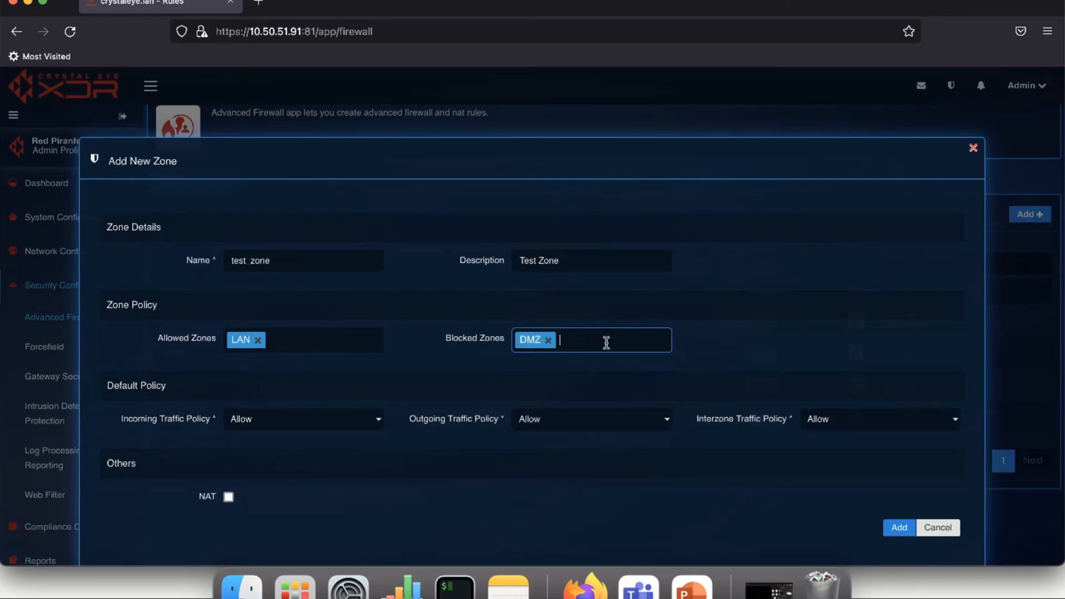
left_click(608, 342)
left_click(585, 418)
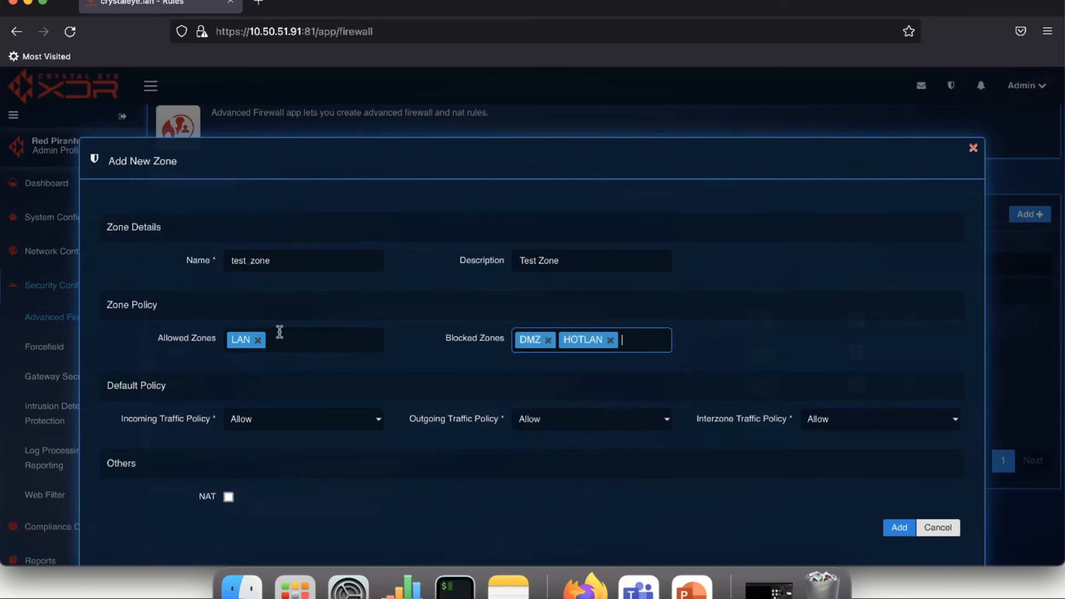
Remove LAN from the allowed zones and add the new zone to the firewall with NAT left off
left_click(257, 340)
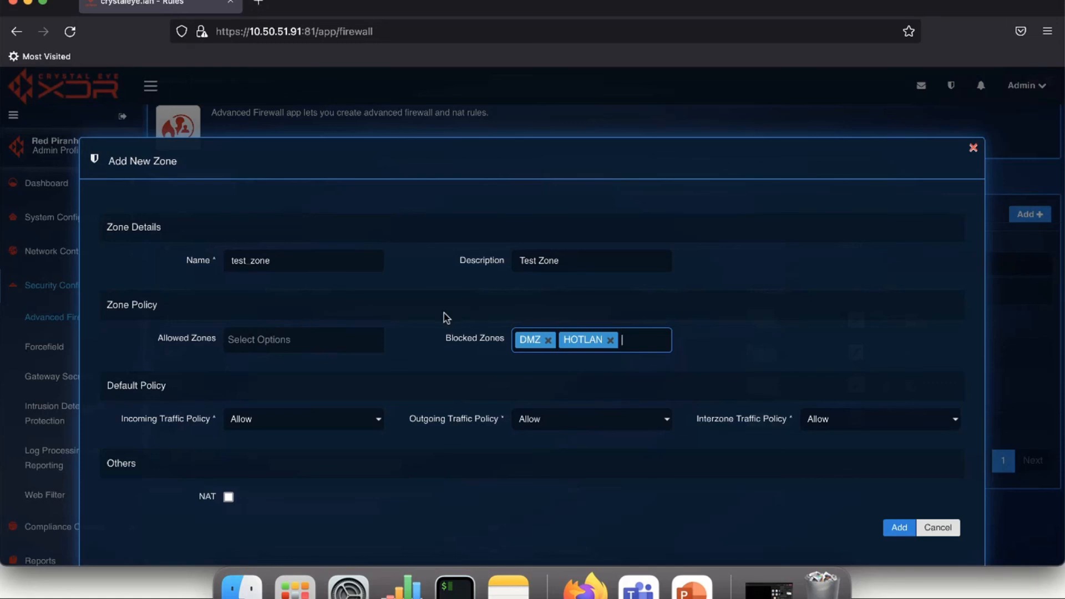
scroll(444, 314, "down", 4)
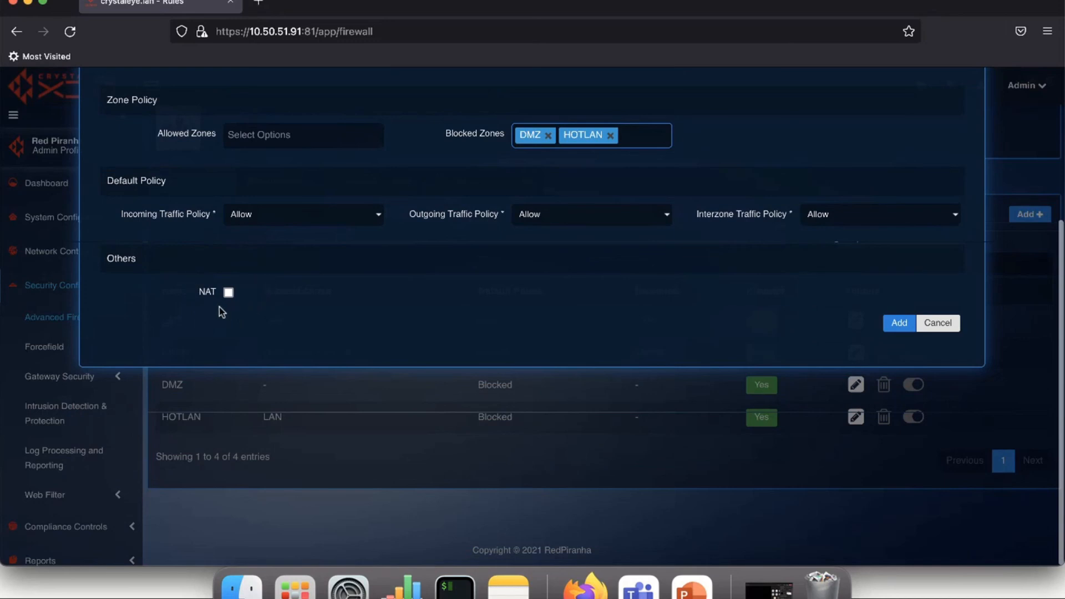
scroll(365, 294, "up", 1)
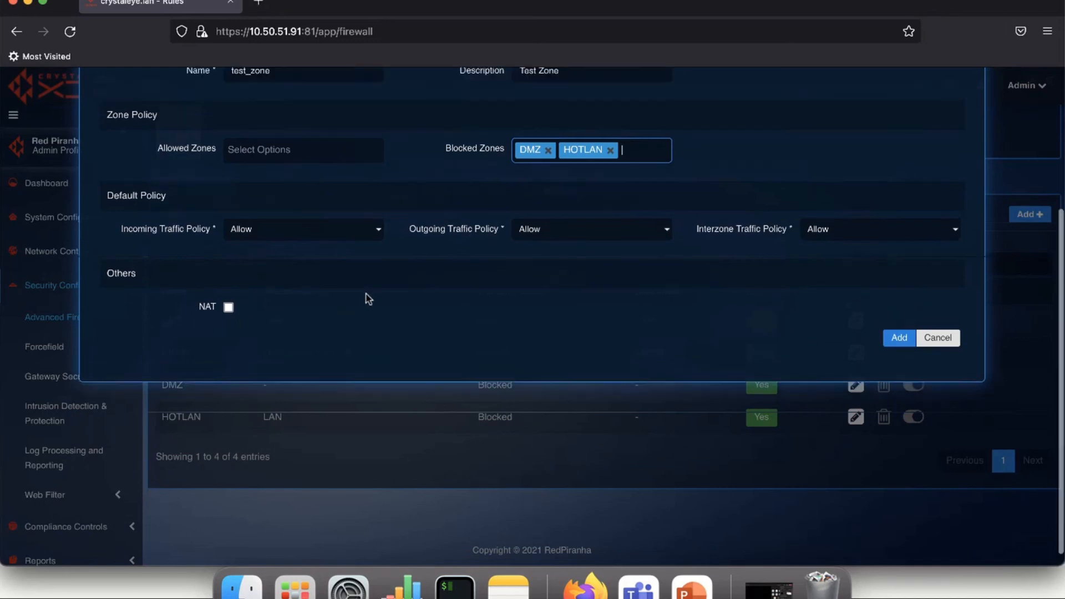
scroll(366, 294, "up", 2)
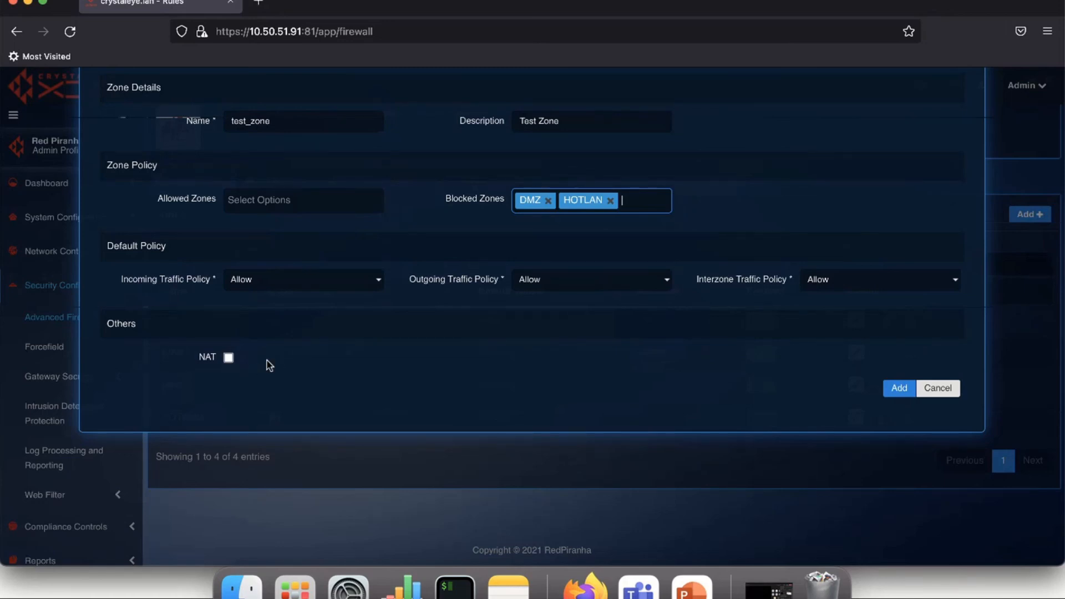
scroll(333, 362, "up", 2)
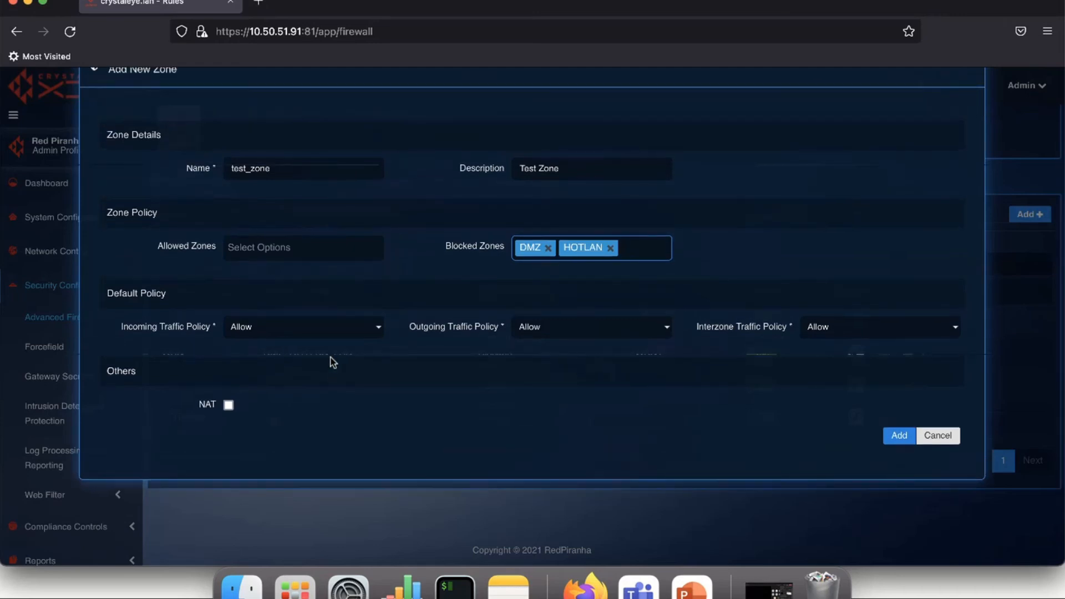
scroll(328, 352, "down", 2)
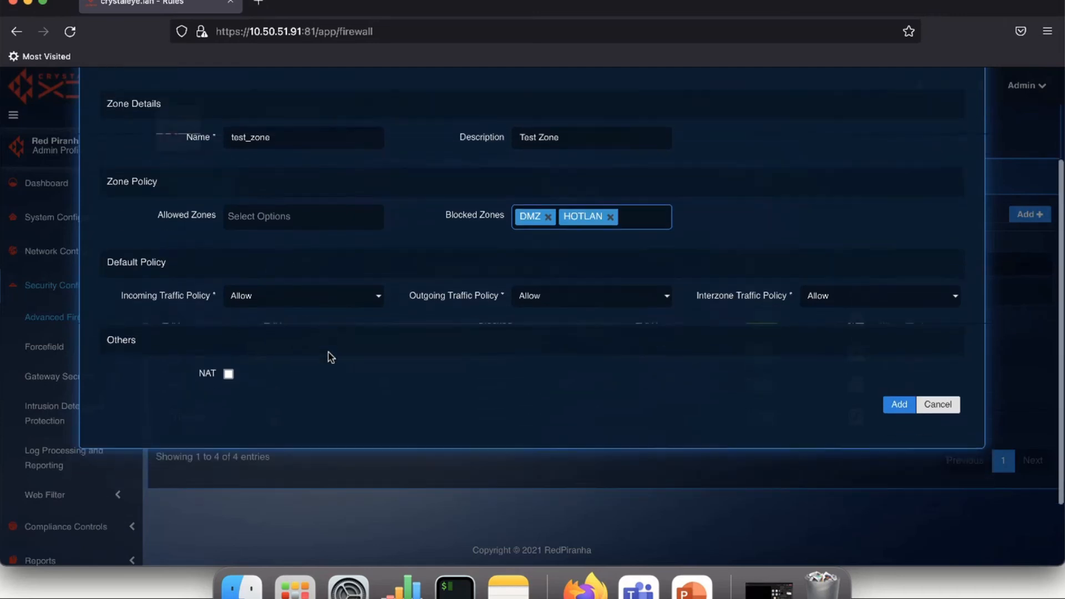
left_click(899, 397)
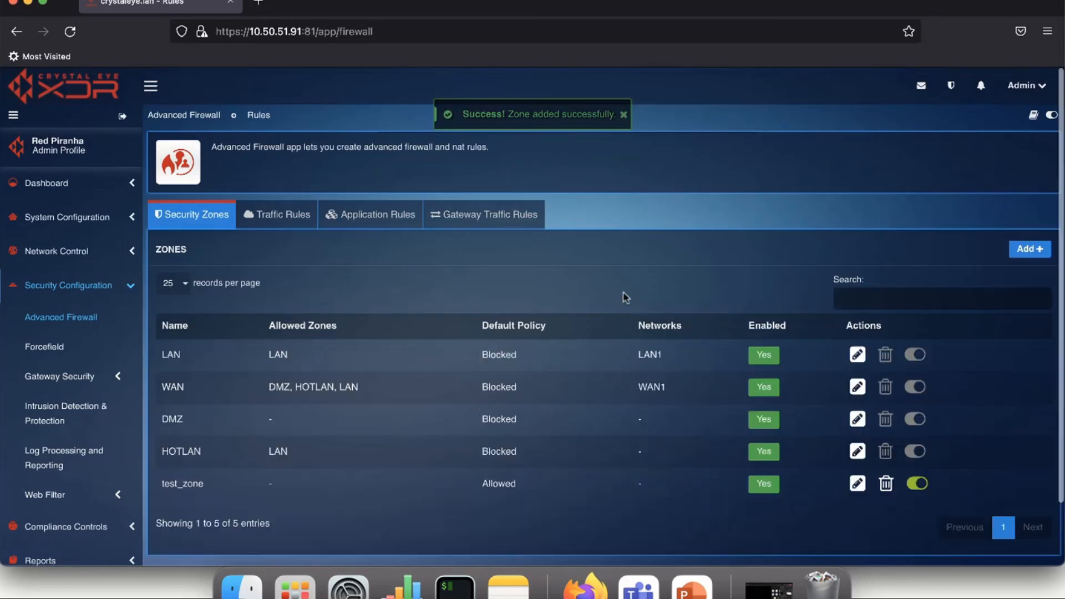
Switch to the PowerPoint presentation and show the Hosts and Groups slide about when to use zones or groups
scroll(626, 298, "down", 3)
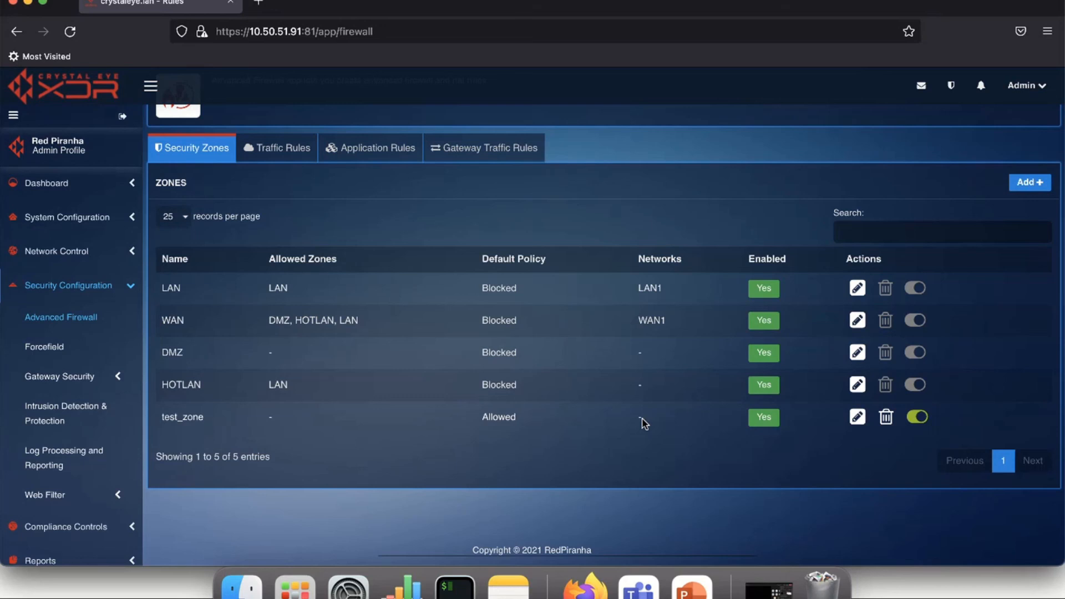
key("super+Tab")
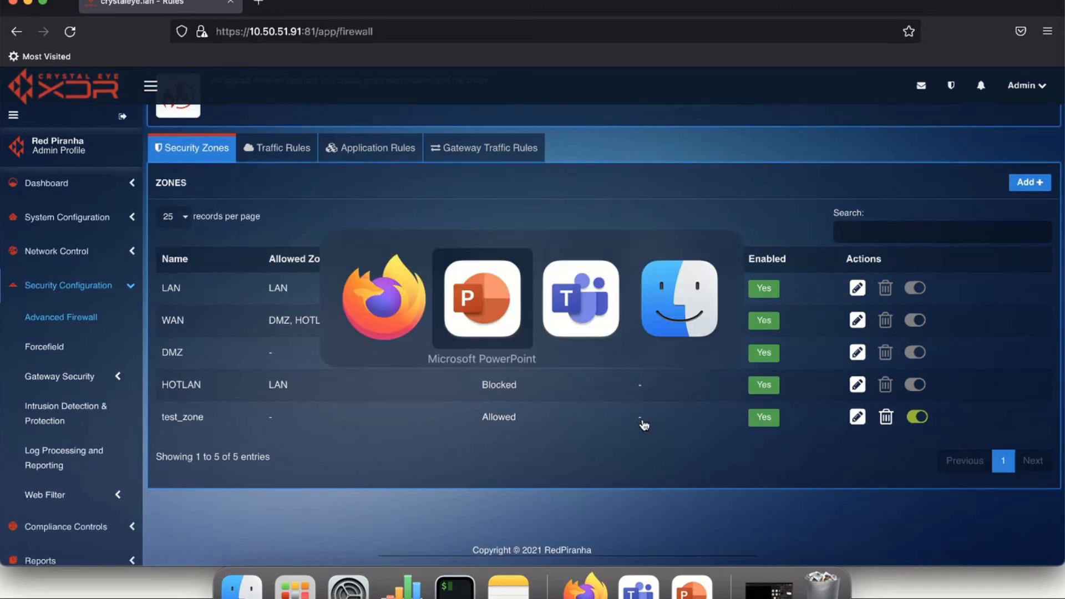
key("Right")
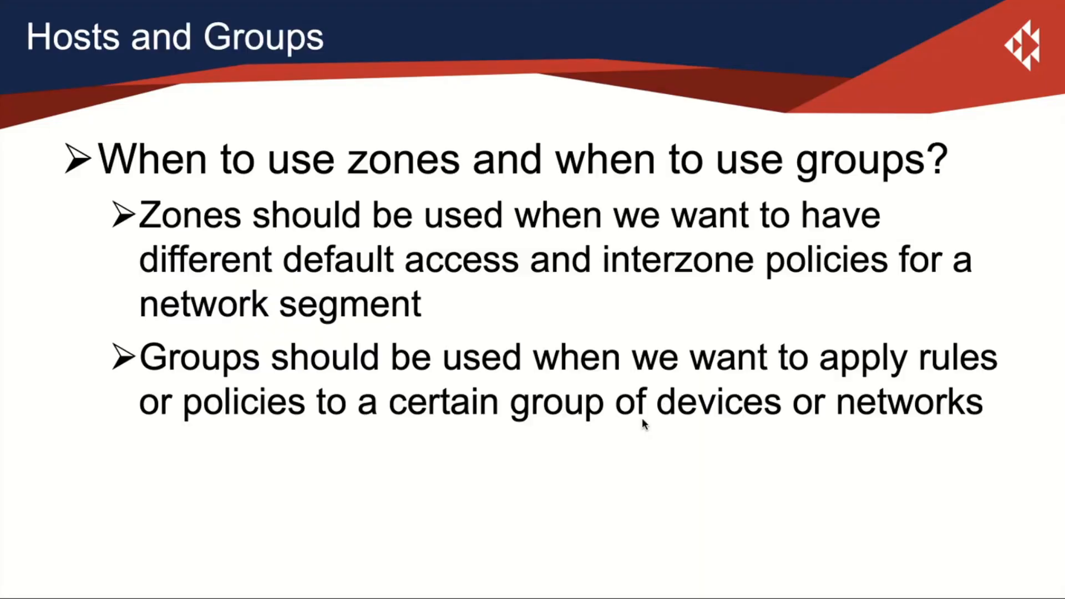